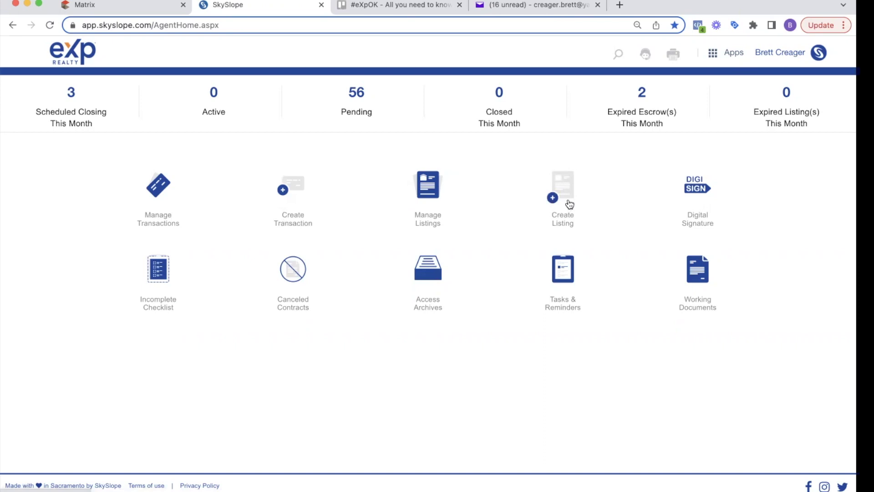
Start a new listing from the agent home dashboard using the Create Listing icon.
left_click(737, 58)
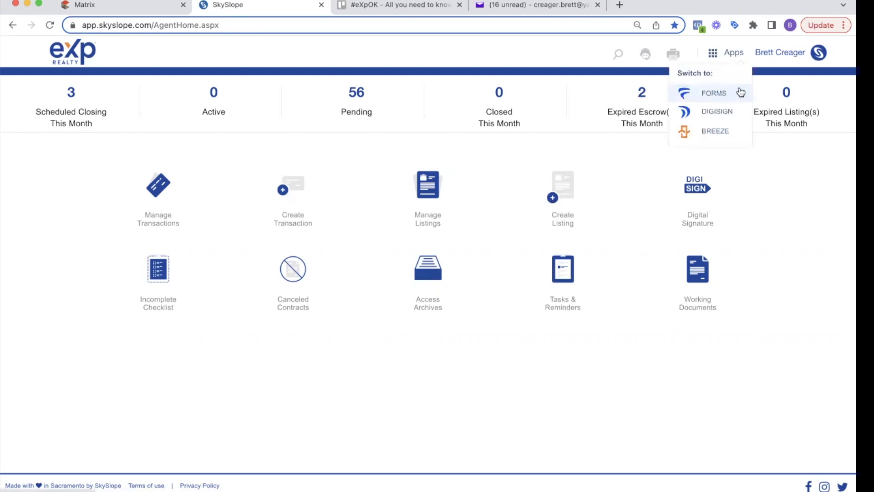
left_click(790, 183)
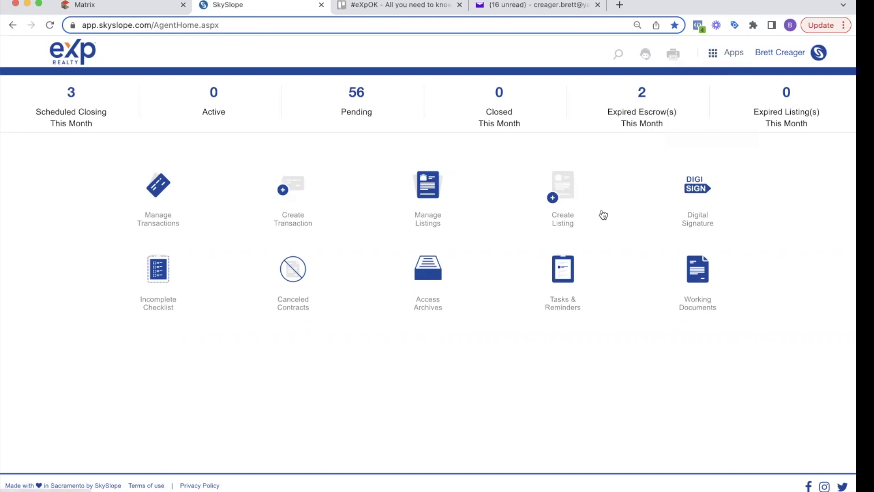
left_click(563, 185)
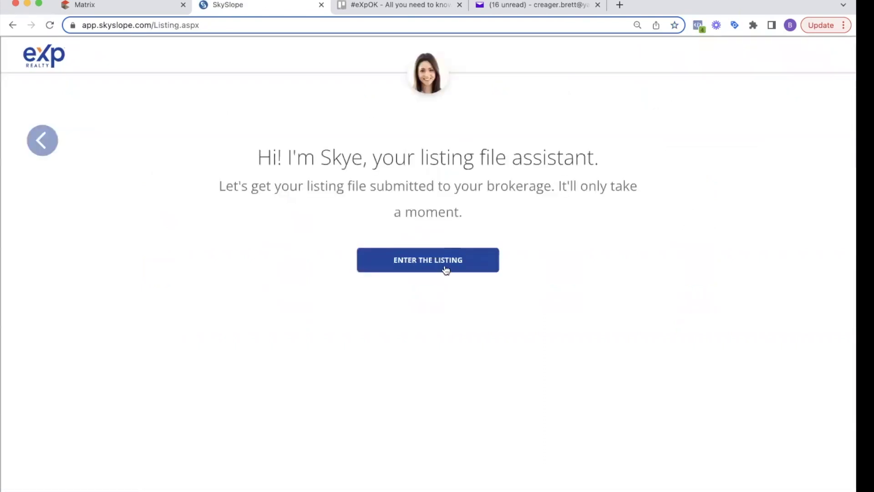
Base the listing on the SkySlope Forms file '123 E Main St - Seller Sellerton'.
left_click(445, 268)
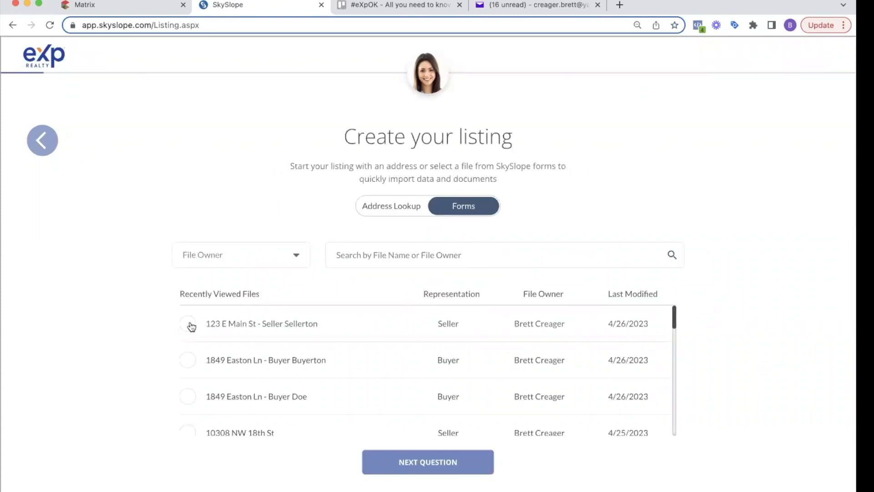
left_click(188, 324)
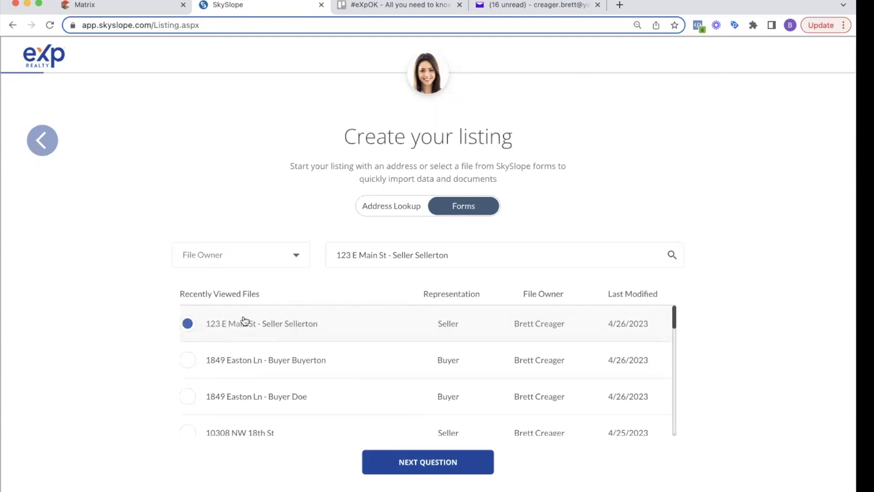
left_click(440, 462)
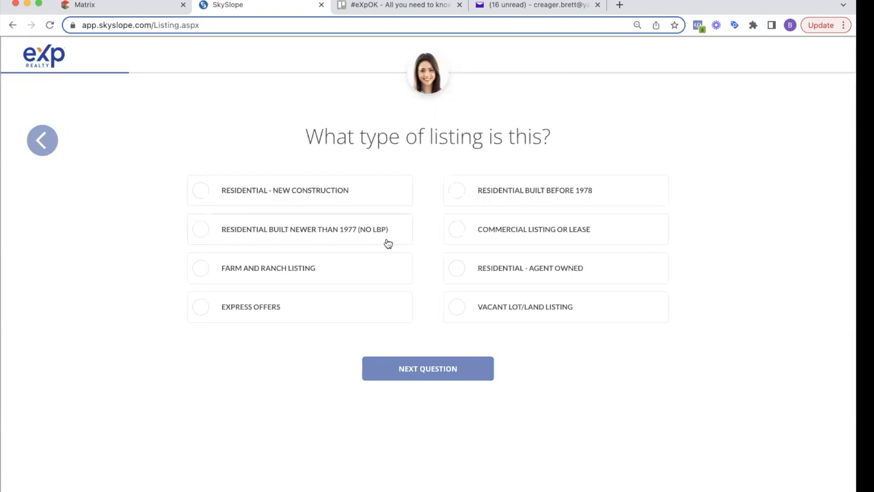
Choose Residential built before 1978, keep the $200,000 price, enter 3% commissions, and accept the dates.
left_click(523, 191)
left_click(438, 367)
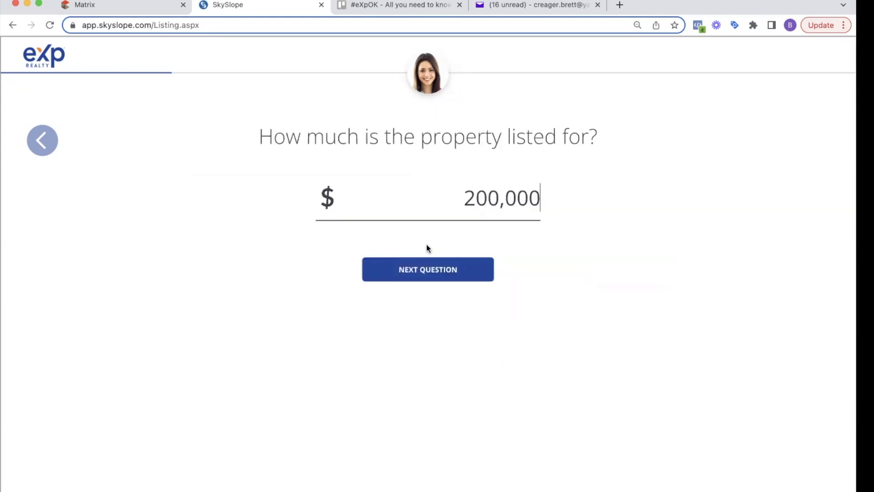
left_click(441, 275)
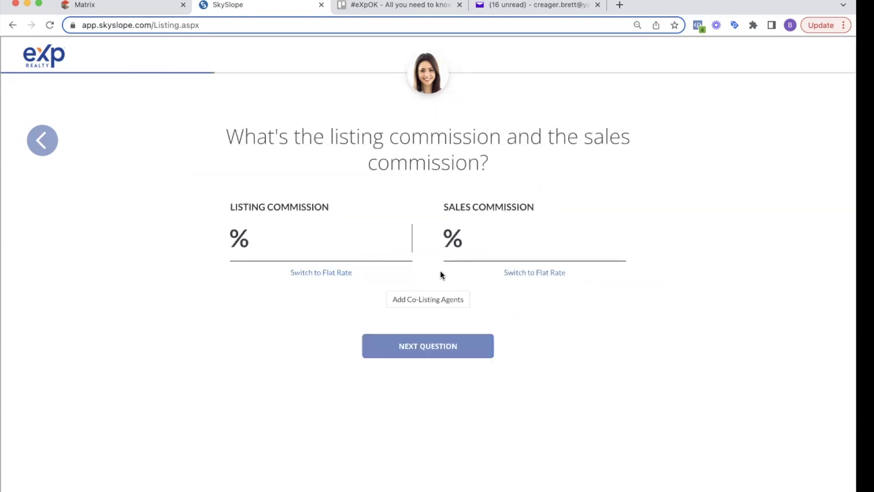
type("3")
key("Tab")
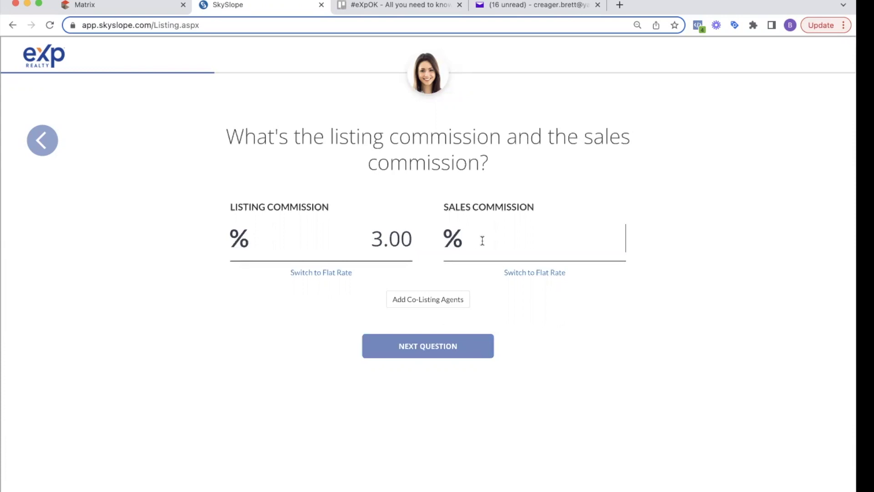
type("3")
left_click(432, 349)
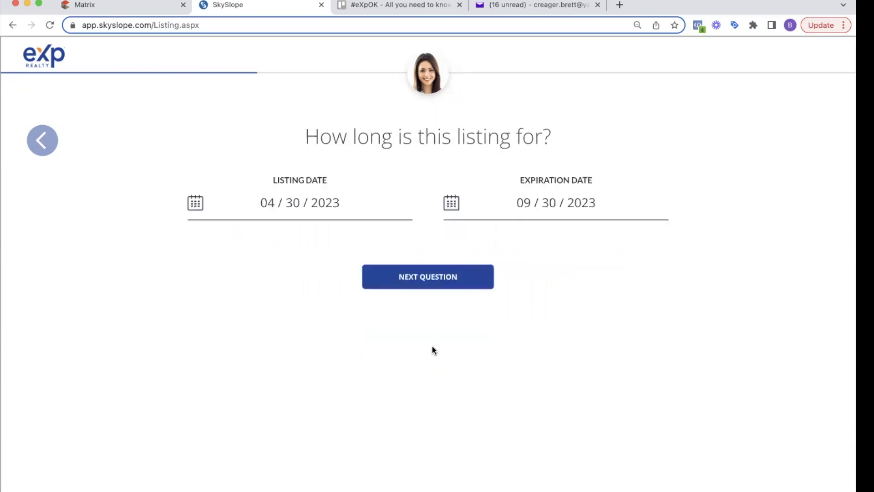
left_click(448, 274)
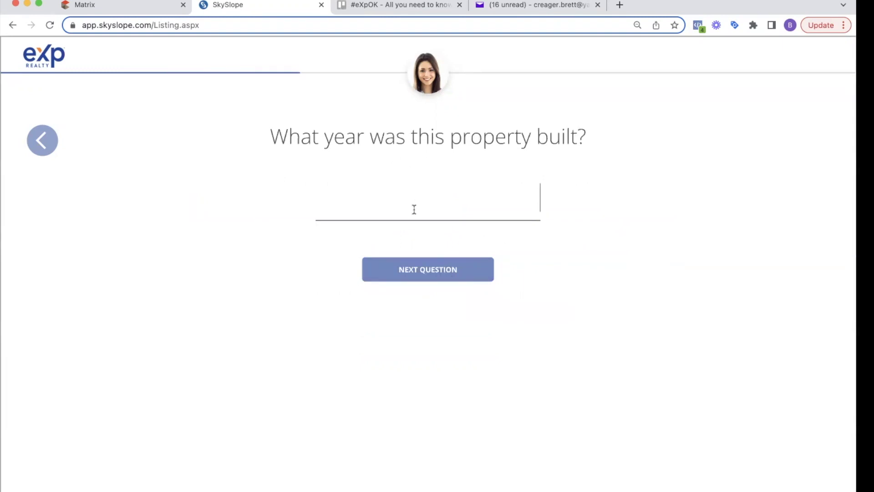
Enter 1920 as the build year and set the deal source to SOI.
type("19")
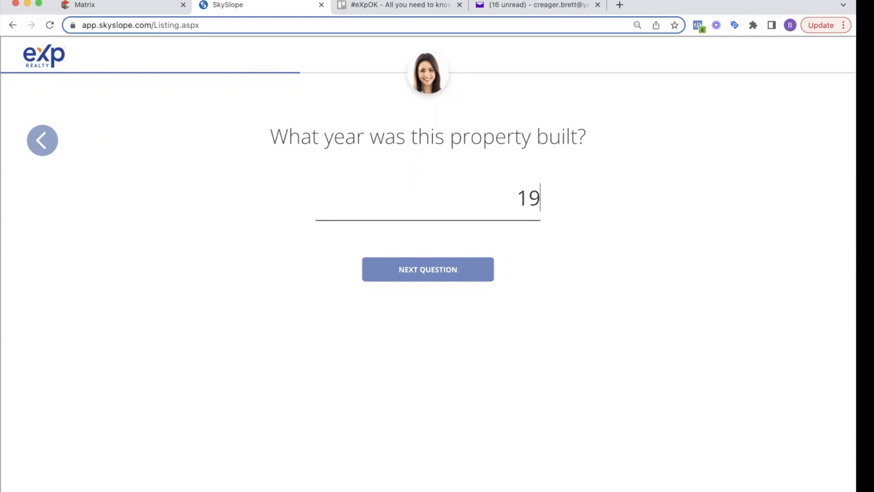
type("20")
left_click(406, 269)
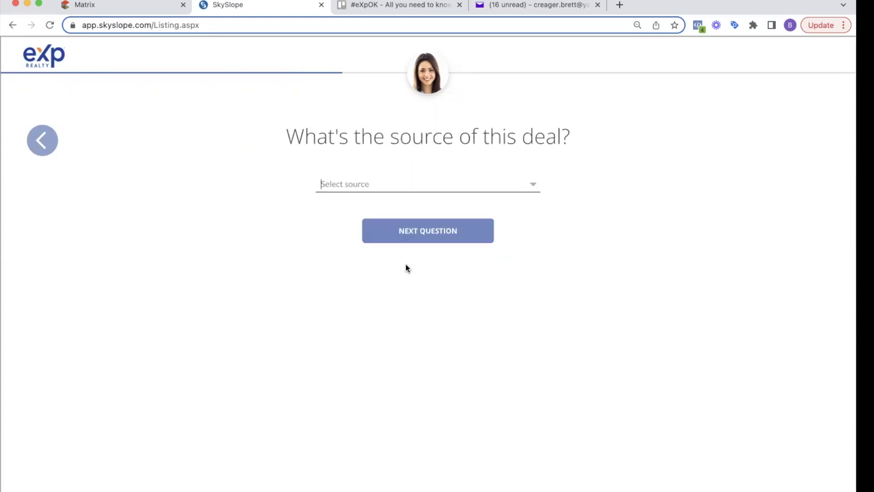
left_click(387, 187)
scroll(378, 232, "down", 10)
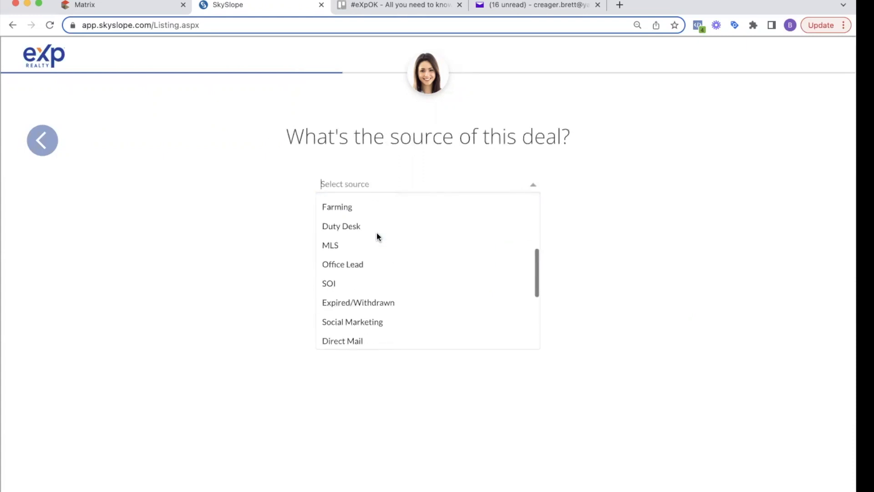
scroll(364, 282, "up", 10)
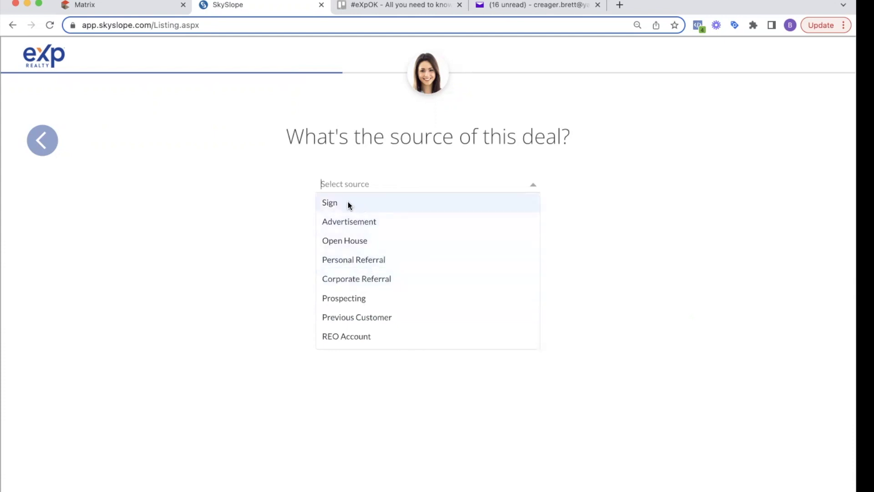
scroll(375, 292, "down", 2)
scroll(374, 291, "down", 3)
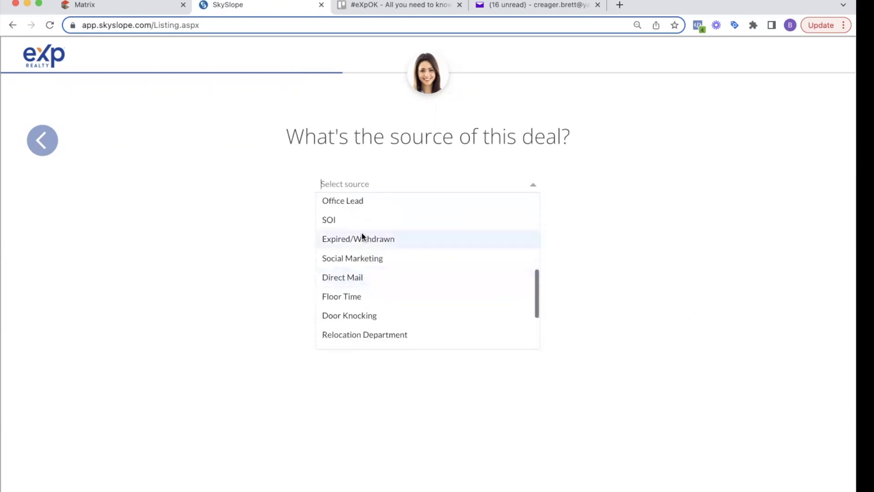
left_click(357, 222)
left_click(394, 233)
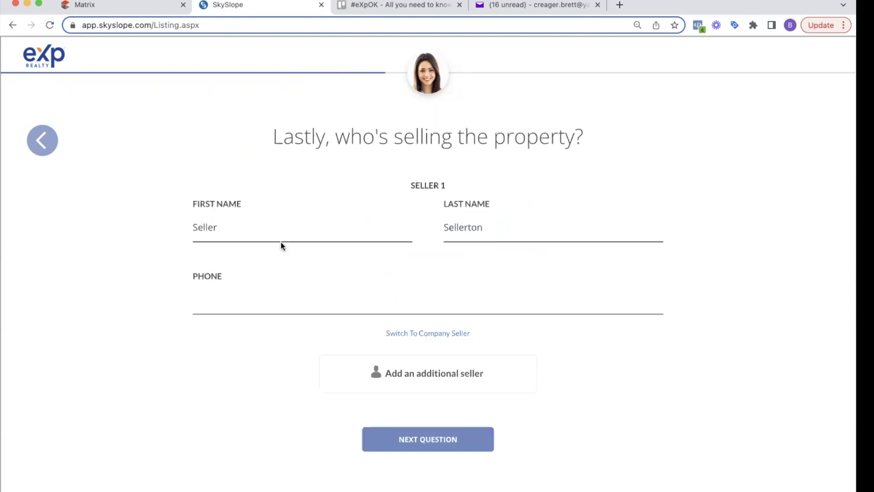
Add the seller's phone number and create the listing from the summary page.
left_click(303, 304)
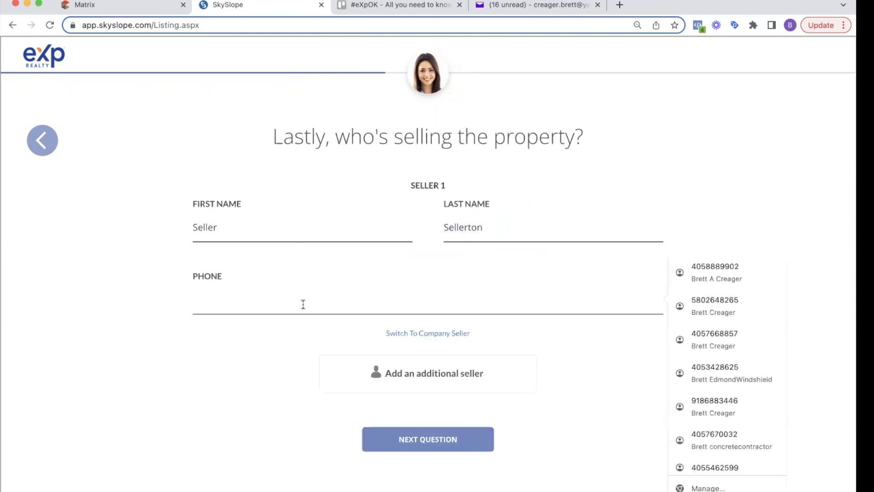
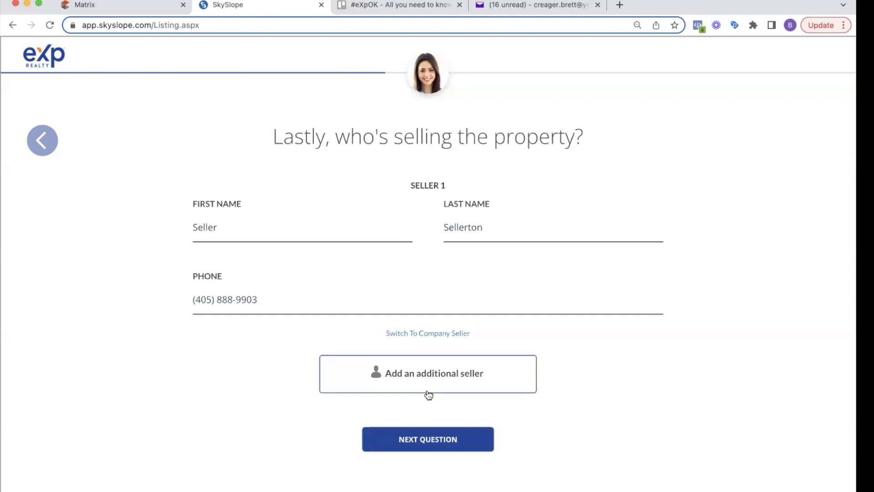
left_click(420, 439)
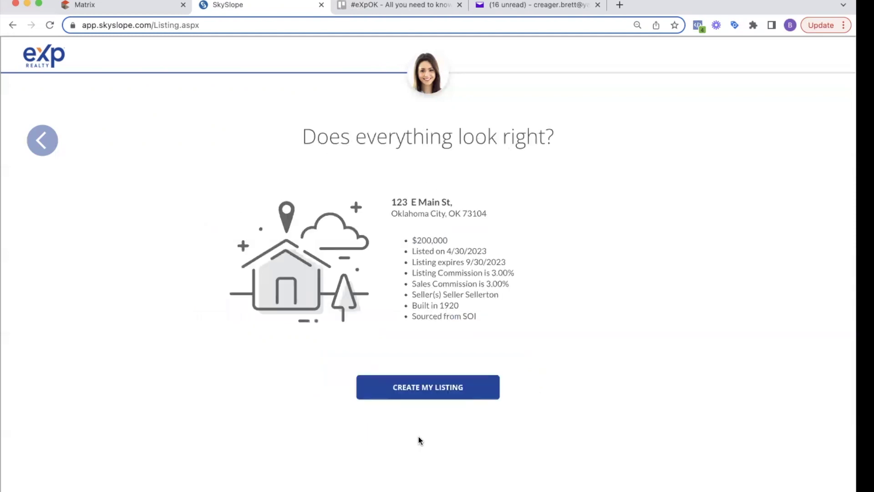
scroll(419, 224, "down", 1)
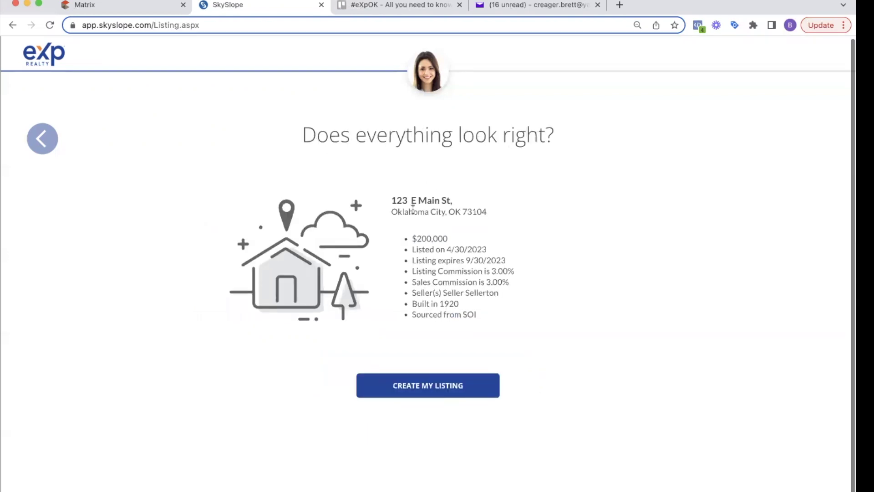
left_click(434, 392)
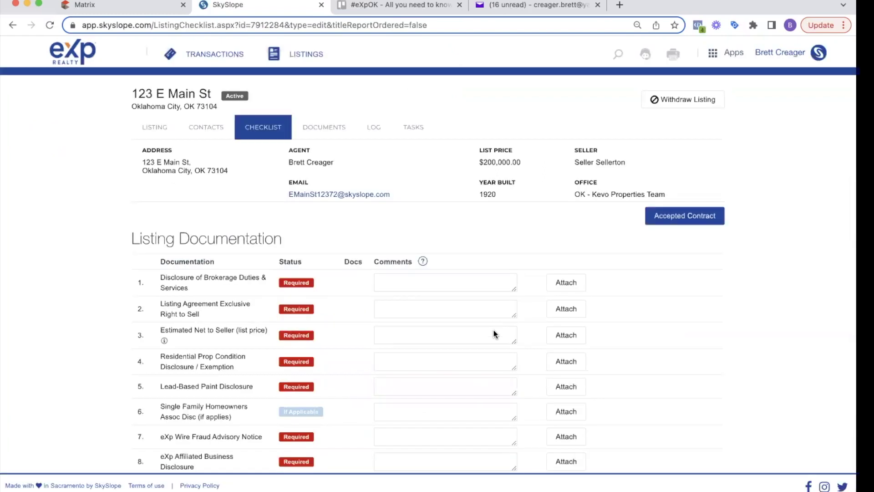
Review the Listing Documentation checklist and attach a document to item 1, Disclosure of Brokerage Duties & Services.
scroll(373, 237, "down", 4)
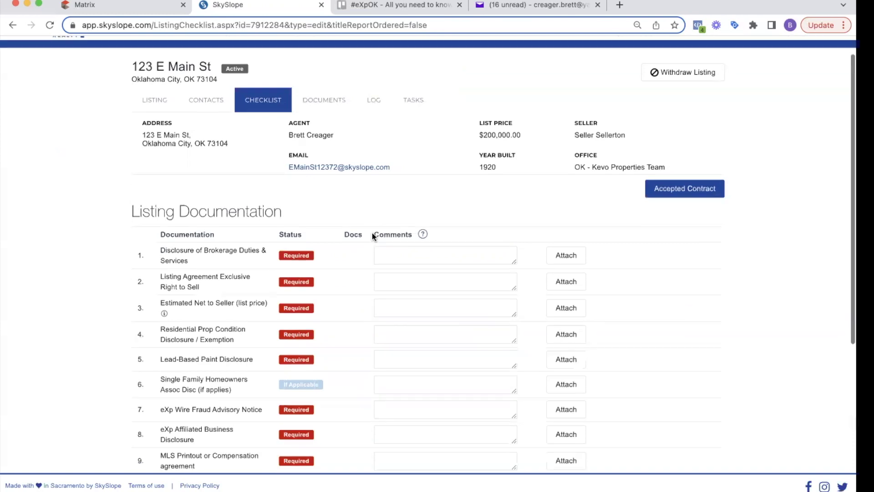
scroll(230, 241, "up", 3)
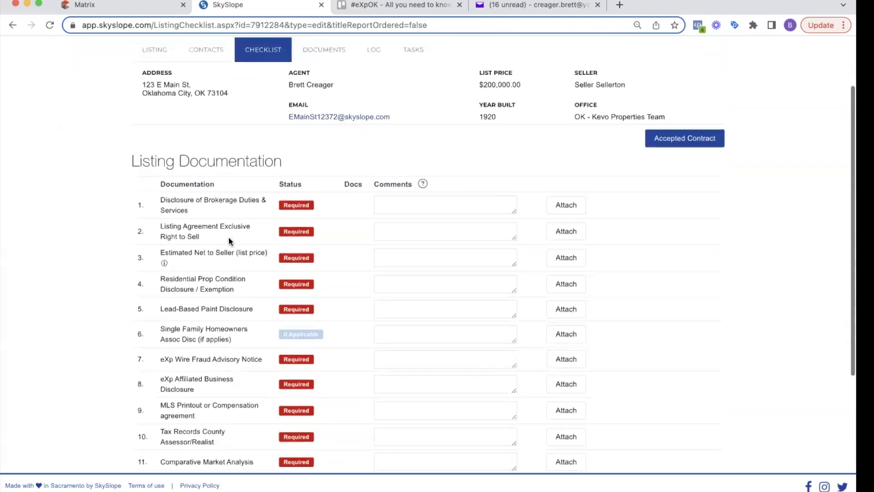
triple_click(186, 201)
scroll(186, 200, "down", 5)
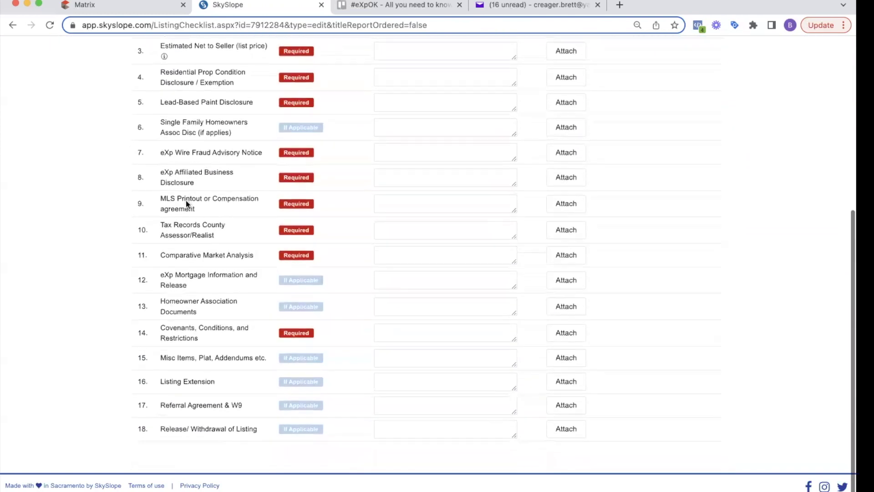
scroll(186, 200, "up", 4)
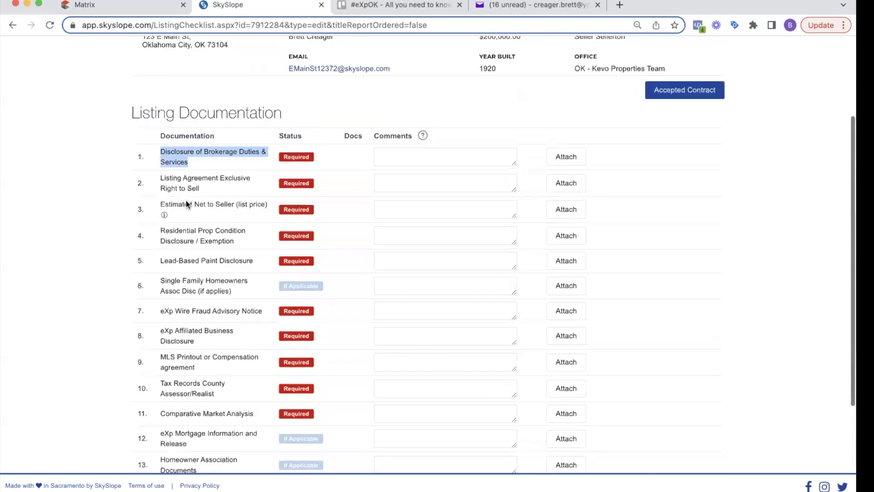
triple_click(180, 166)
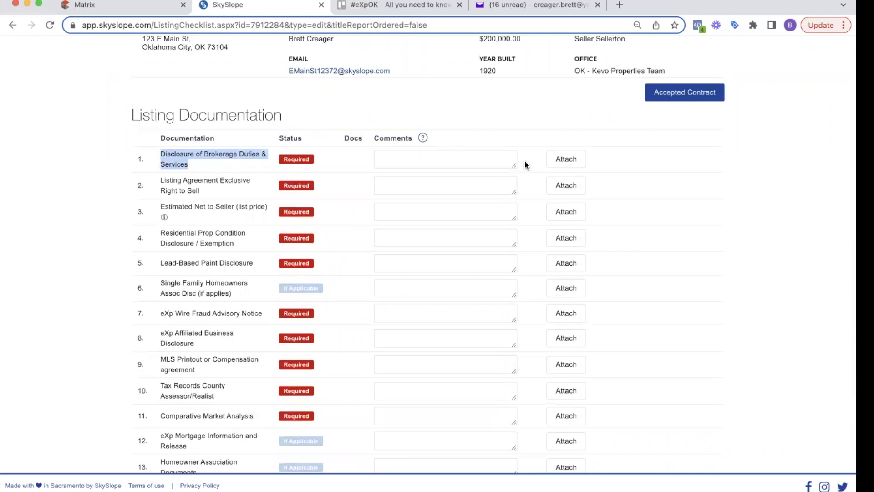
left_click(574, 160)
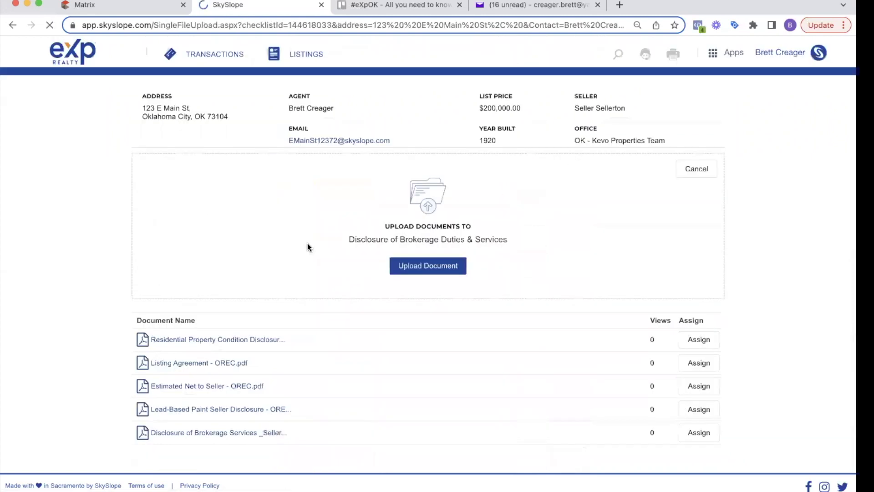
Assign the Disclosure of Brokerage Services and Listing Agreement - OREC PDFs to their checklist items.
left_click(183, 410)
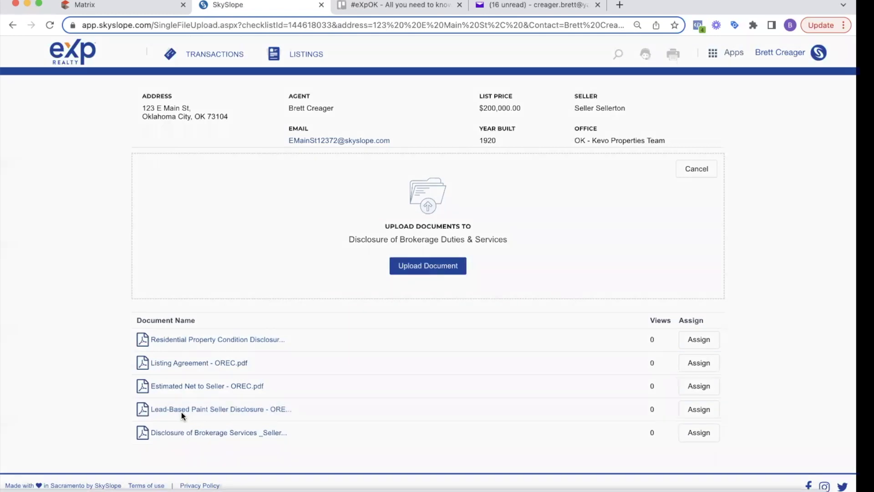
left_click(568, 77)
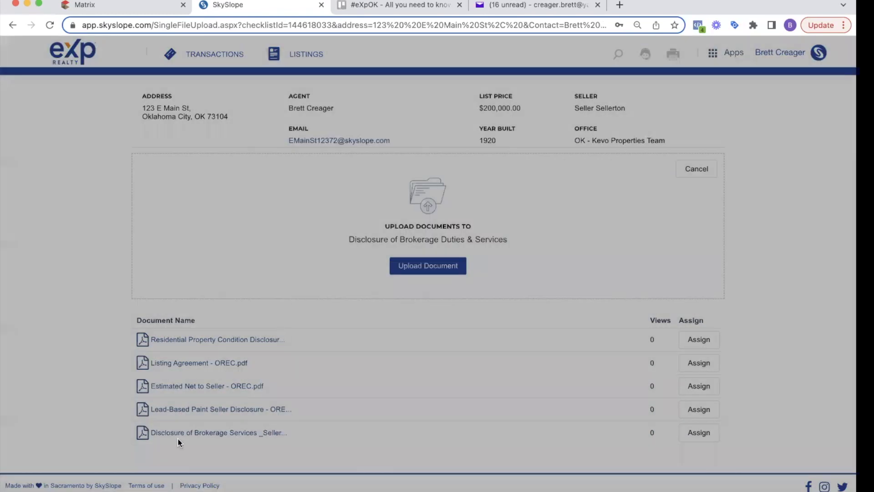
left_click(700, 432)
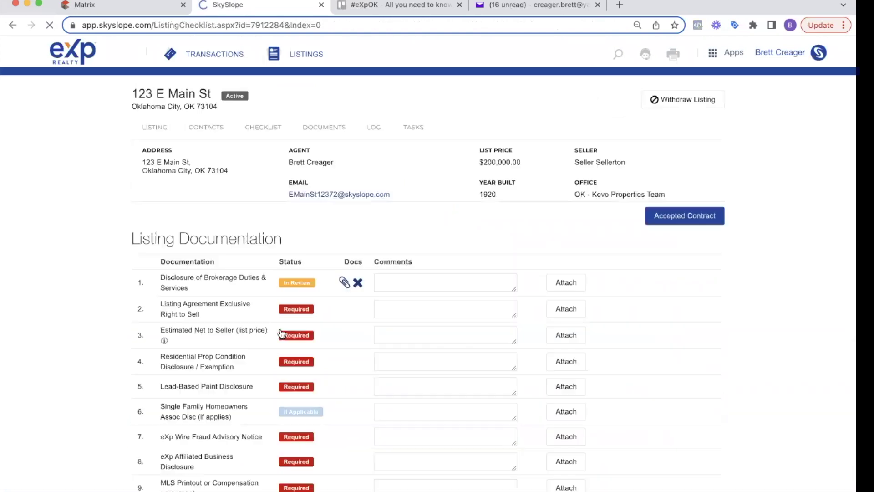
scroll(273, 296, "down", 3)
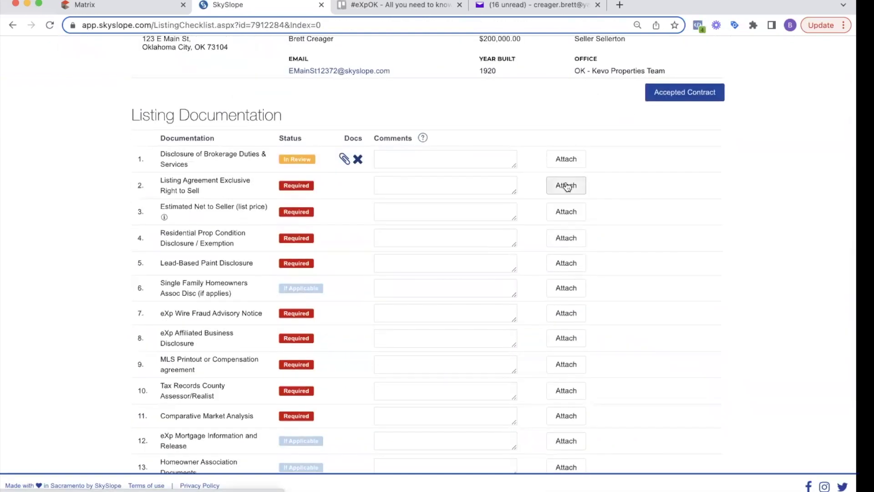
left_click(566, 185)
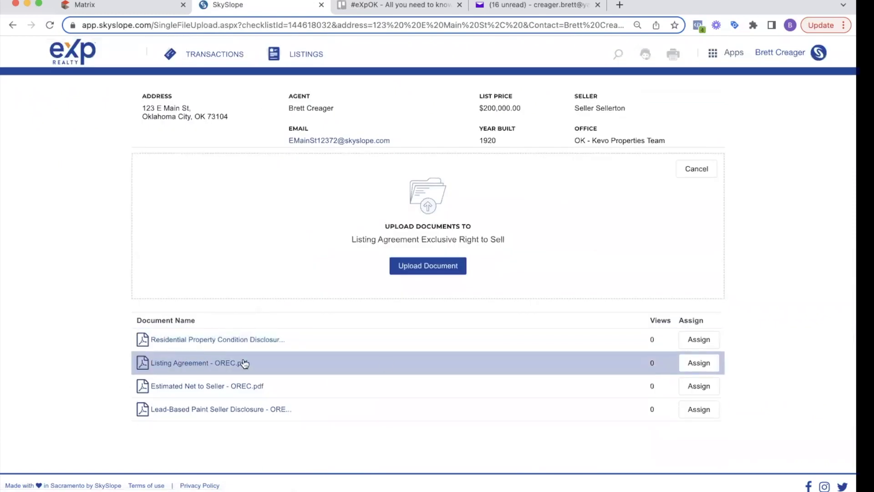
left_click(690, 363)
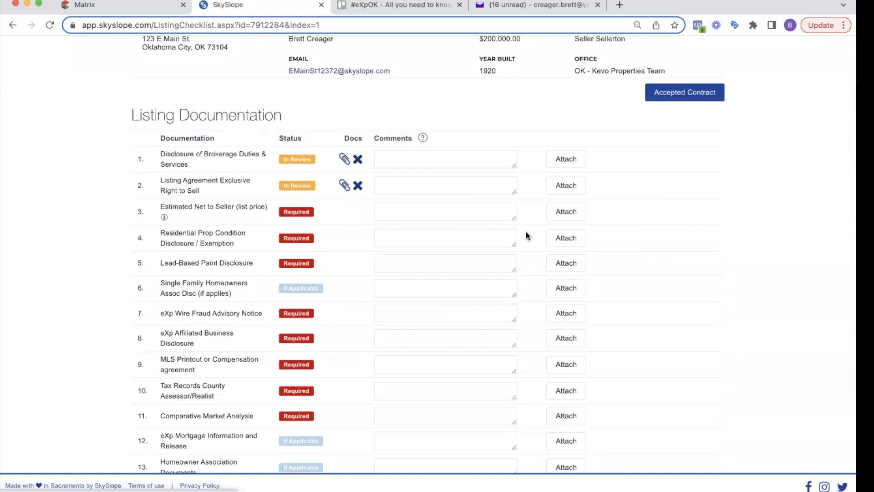
Assign the Estimated Net to Seller and Residential Property Condition Disclosure PDFs, then begin the Lead-Based Paint item.
left_click(566, 214)
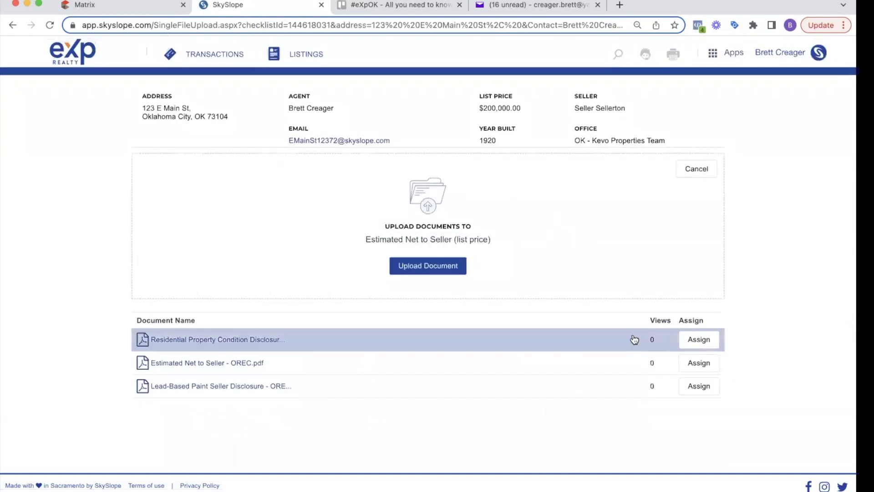
left_click(696, 362)
scroll(477, 250, "down", 3)
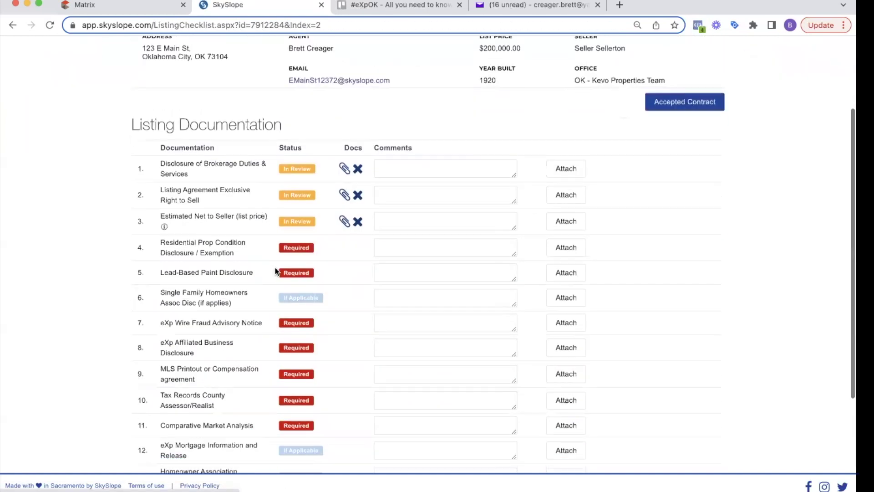
left_click(575, 245)
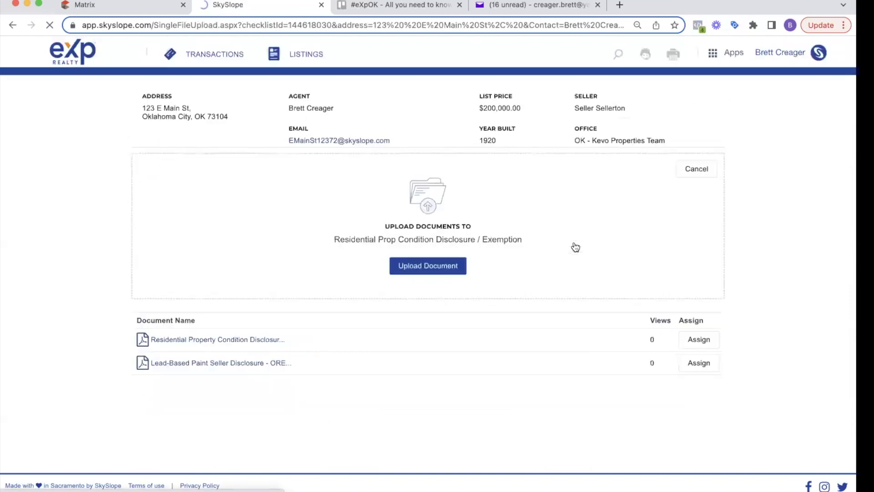
left_click(698, 340)
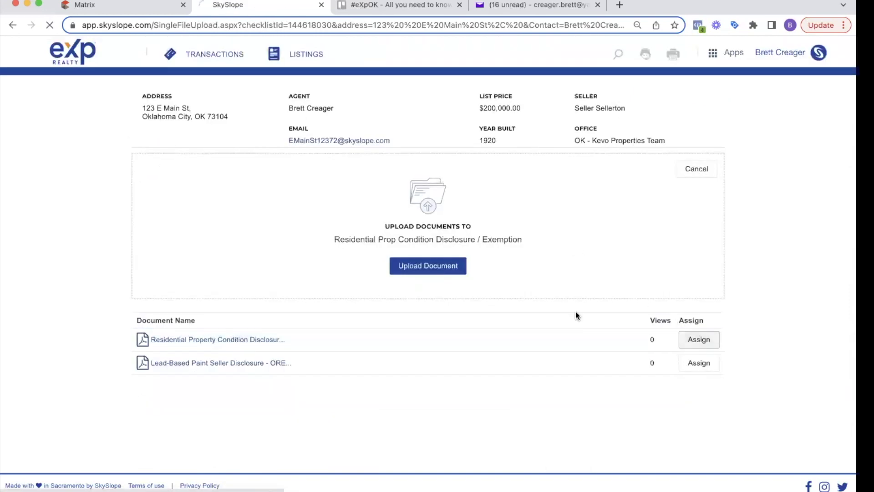
scroll(350, 278, "down", 3)
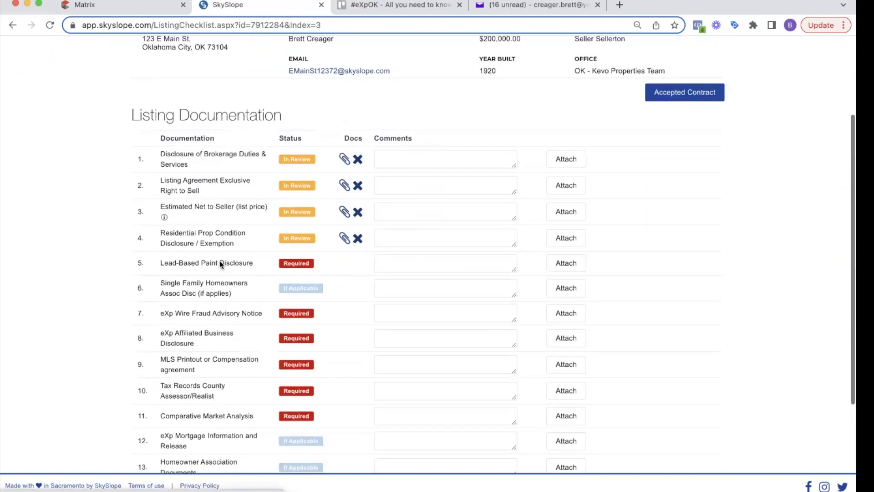
left_click(568, 265)
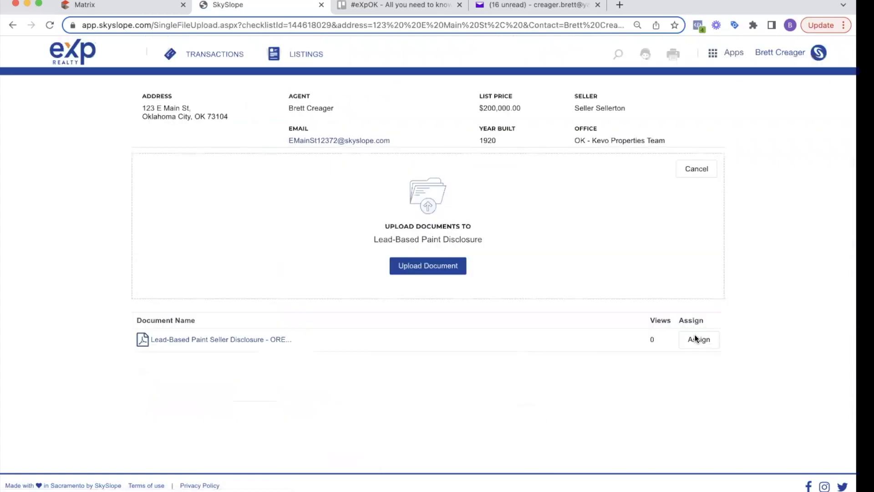
scroll(269, 282, "down", 5)
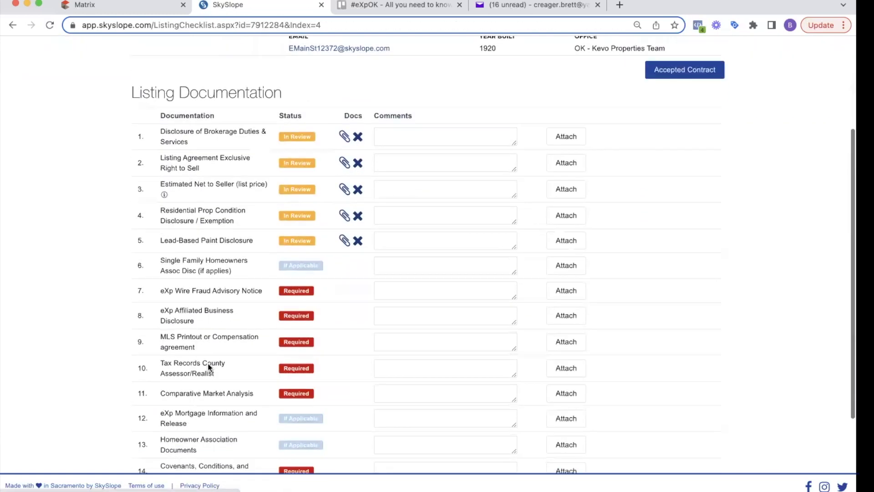
left_click_drag(162, 229, 237, 335)
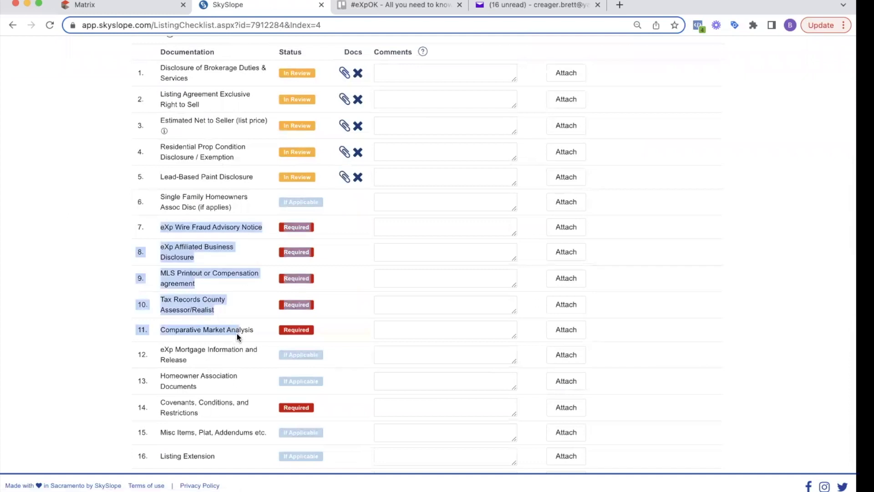
left_click(259, 327)
left_click_drag(160, 227, 370, 328)
left_click(359, 326)
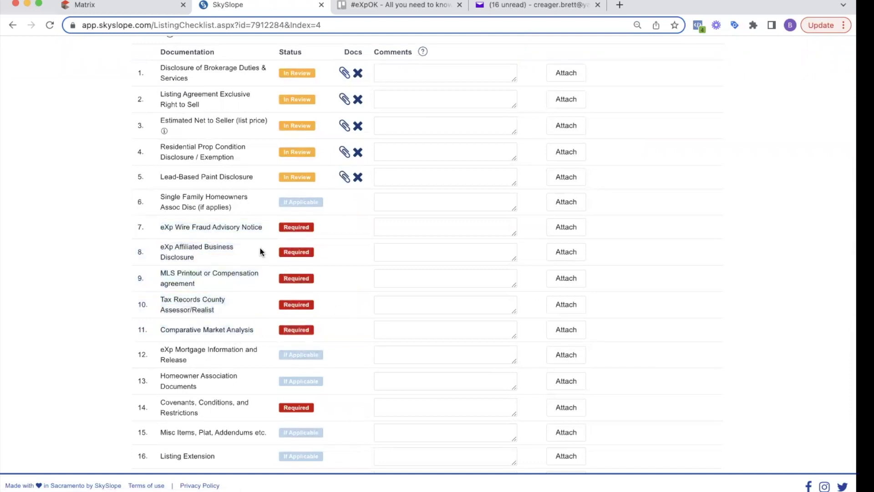
scroll(260, 248, "down", 2)
scroll(260, 248, "up", 5)
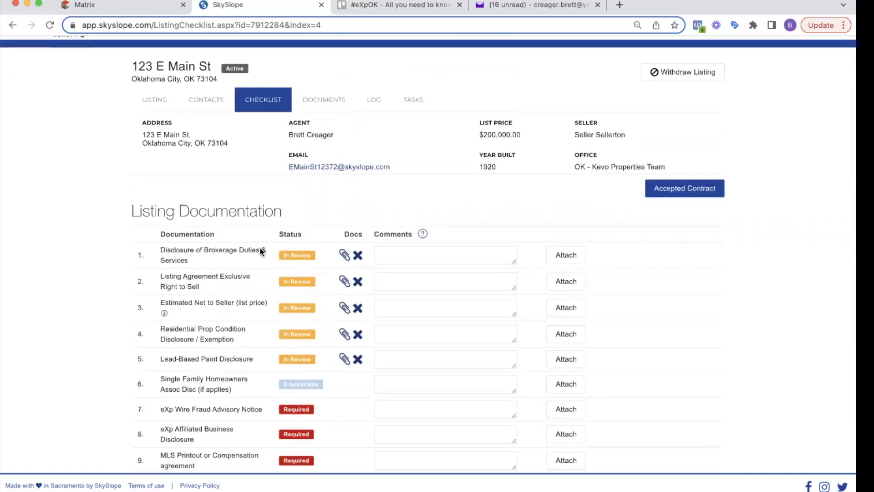
scroll(230, 295, "down", 4)
scroll(230, 296, "down", 1)
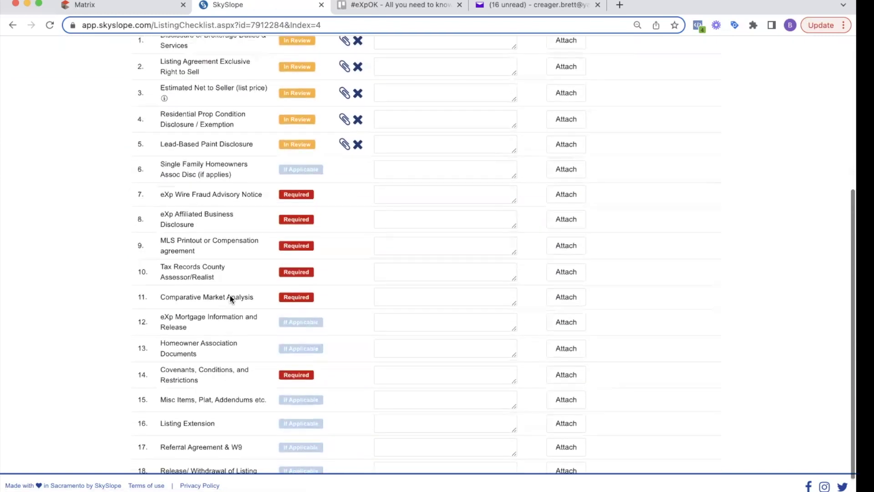
scroll(231, 295, "up", 4)
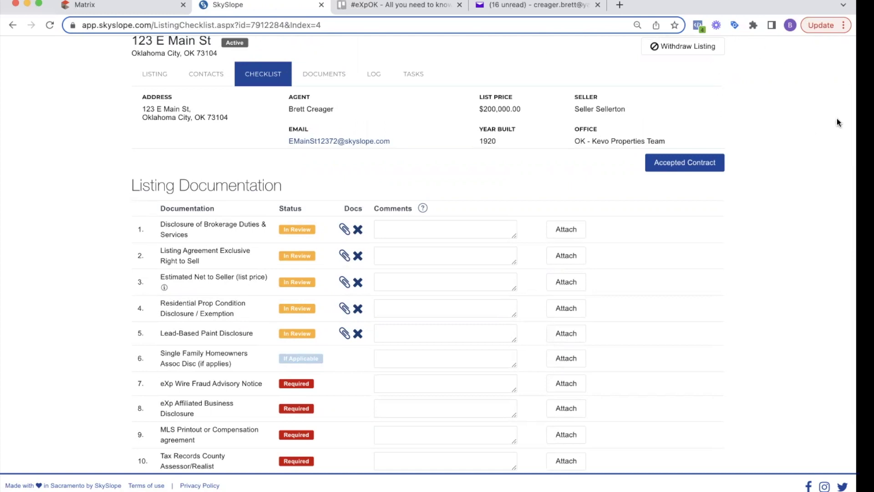
scroll(477, 110, "up", 2)
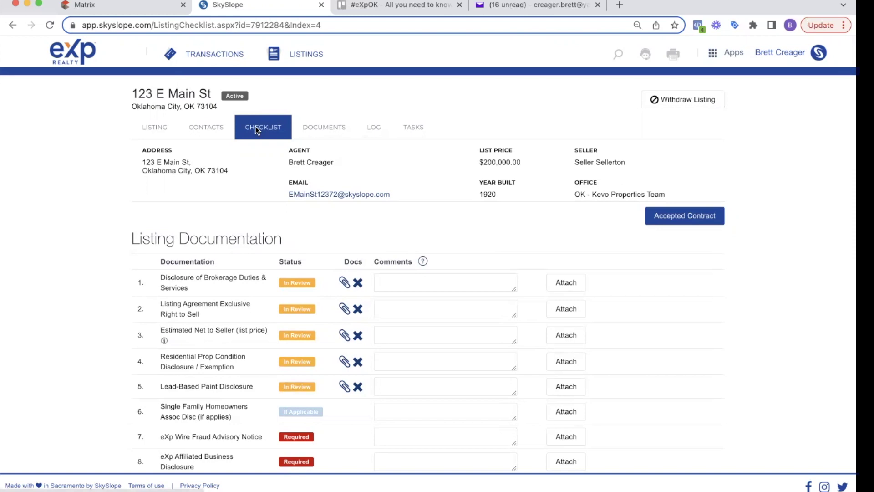
scroll(235, 403, "down", 1)
double_click(223, 416)
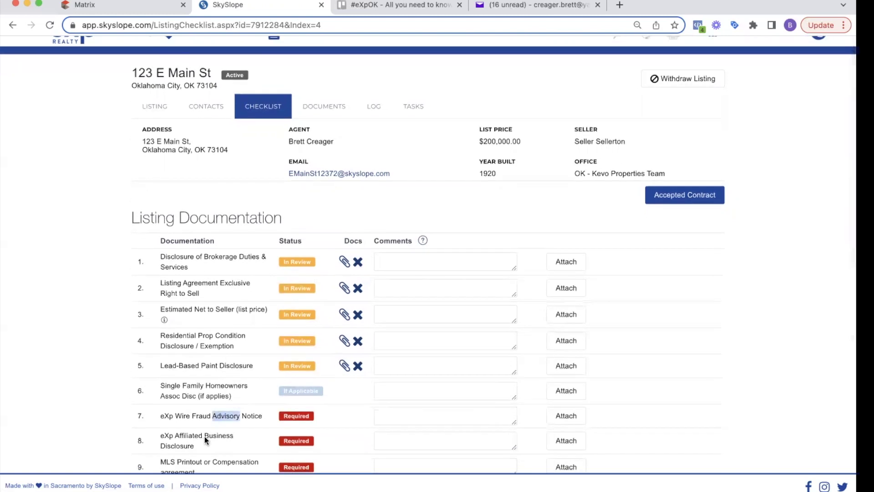
triple_click(204, 437)
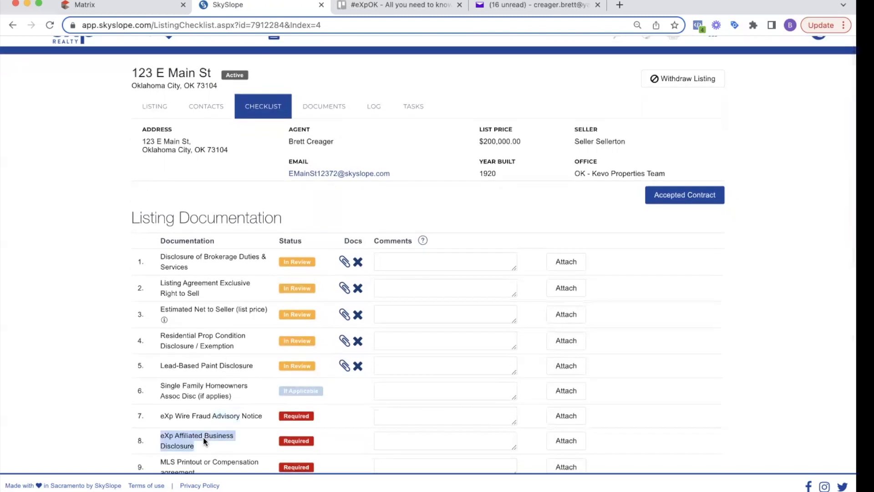
left_click(375, 110)
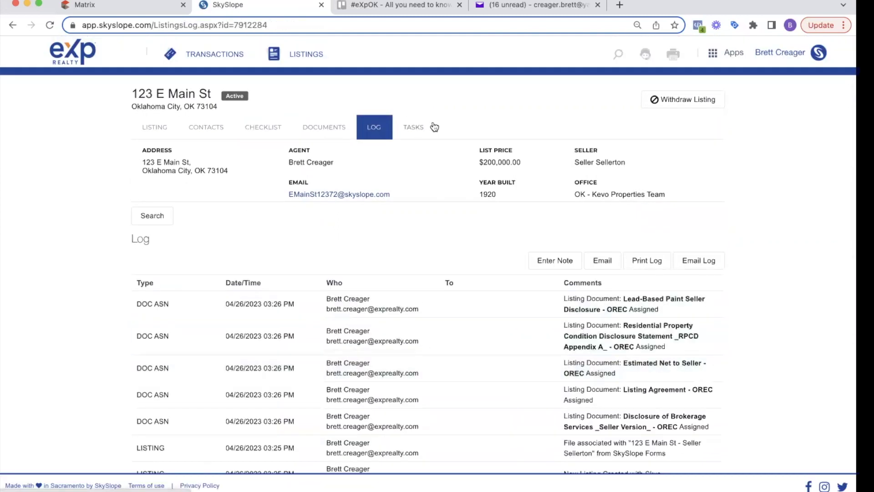
left_click(422, 127)
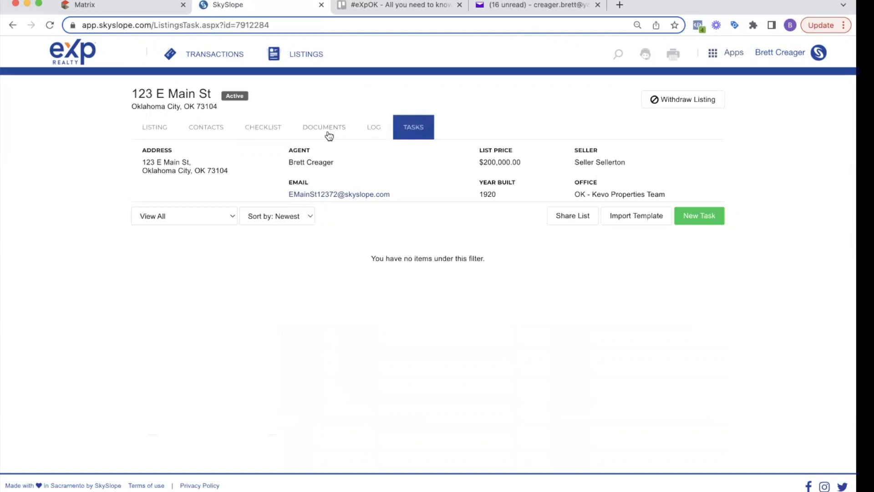
left_click(311, 131)
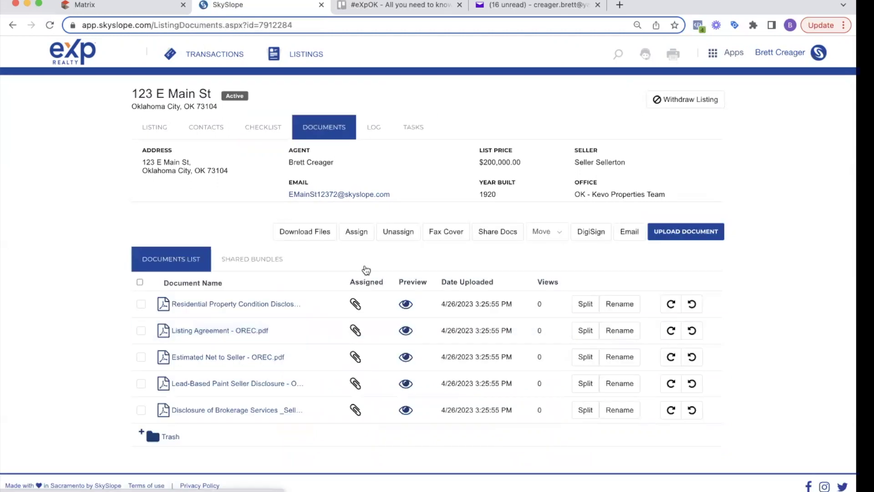
left_click(271, 131)
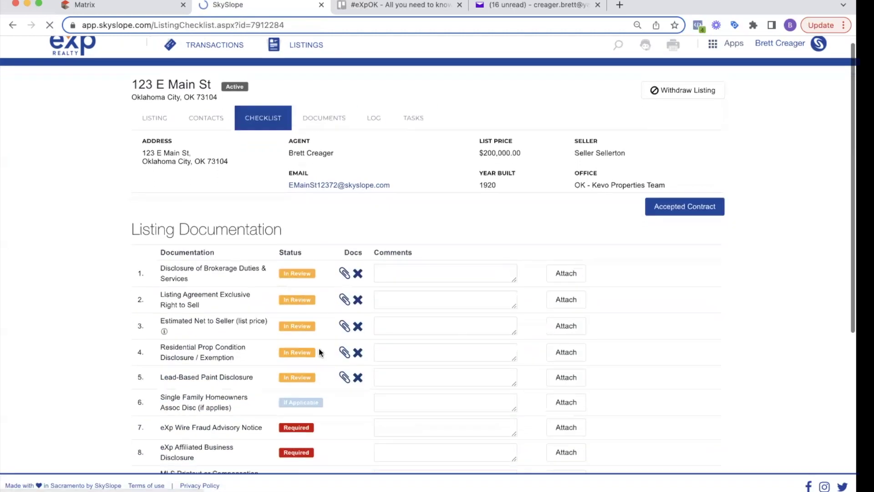
scroll(319, 351, "down", 6)
scroll(319, 349, "up", 6)
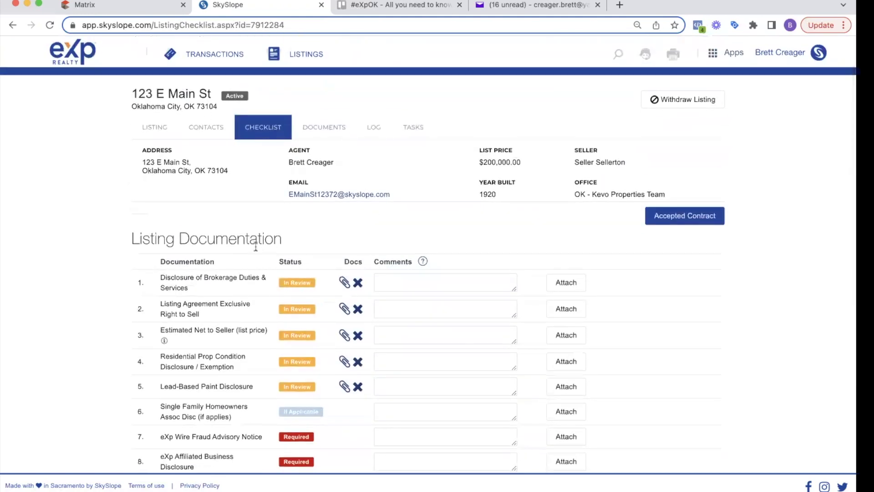
triple_click(259, 238)
left_click(258, 238)
left_click(687, 222)
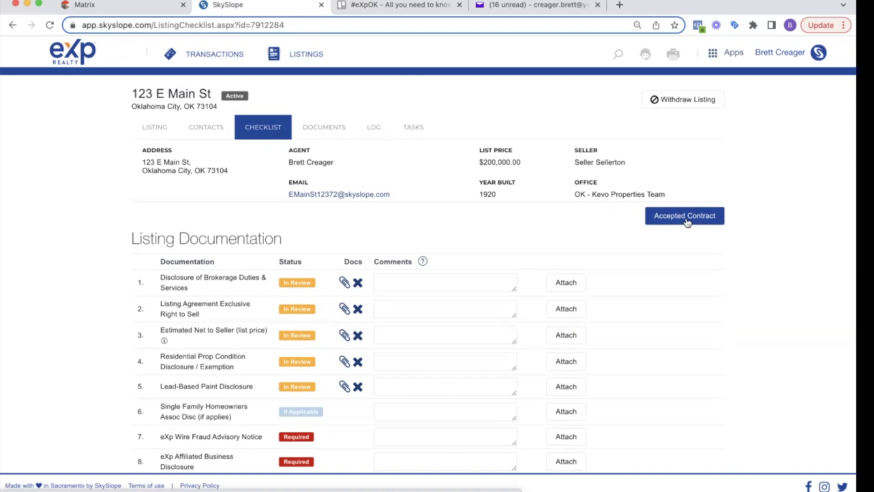
triple_click(271, 242)
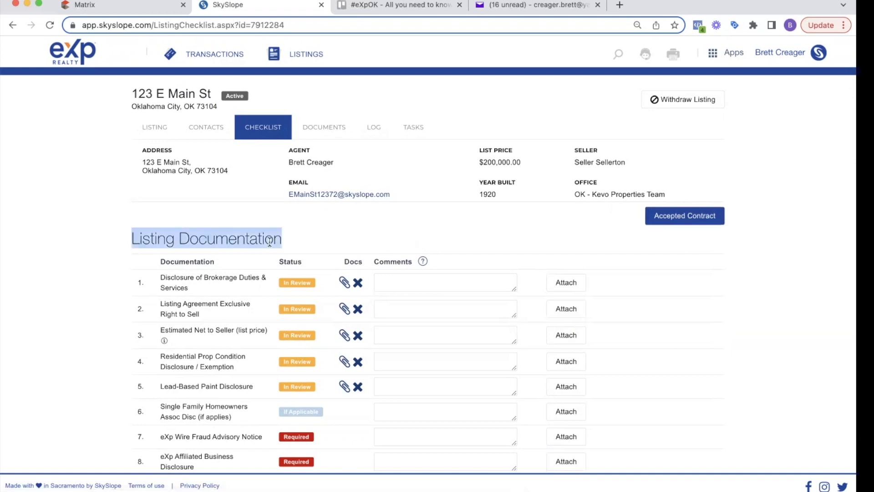
triple_click(269, 240)
left_click(304, 237)
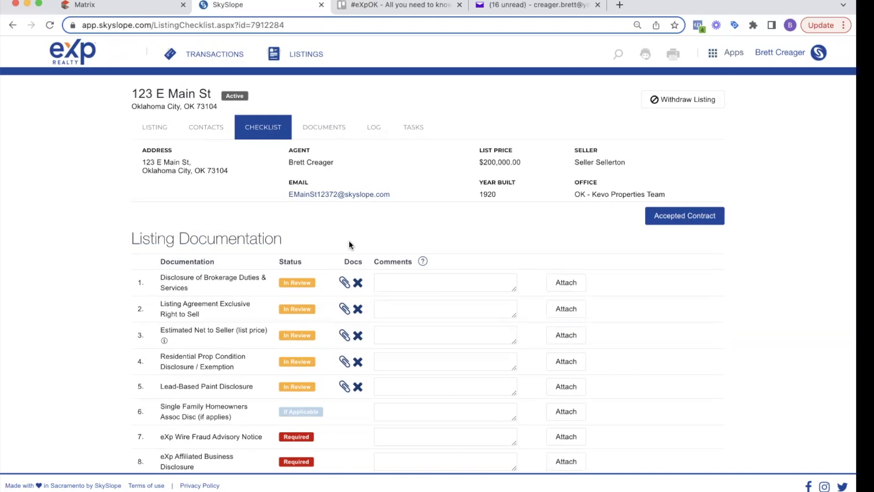
scroll(351, 245, "down", 7)
scroll(349, 244, "up", 7)
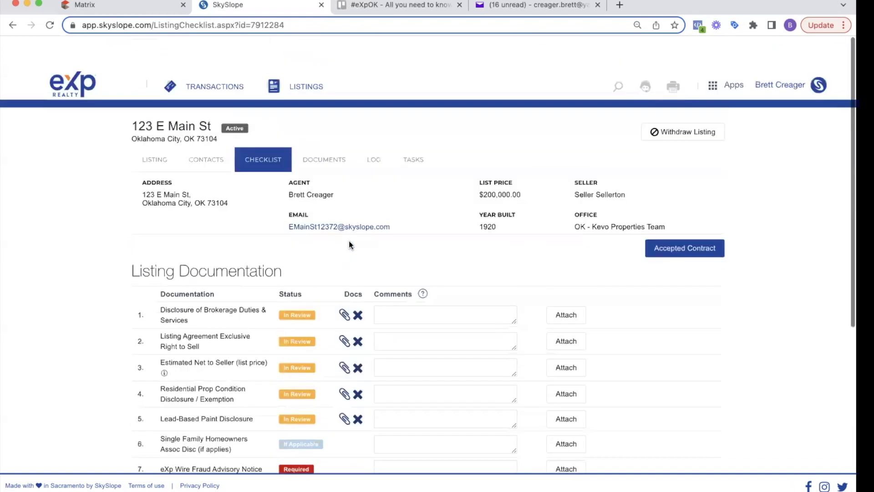